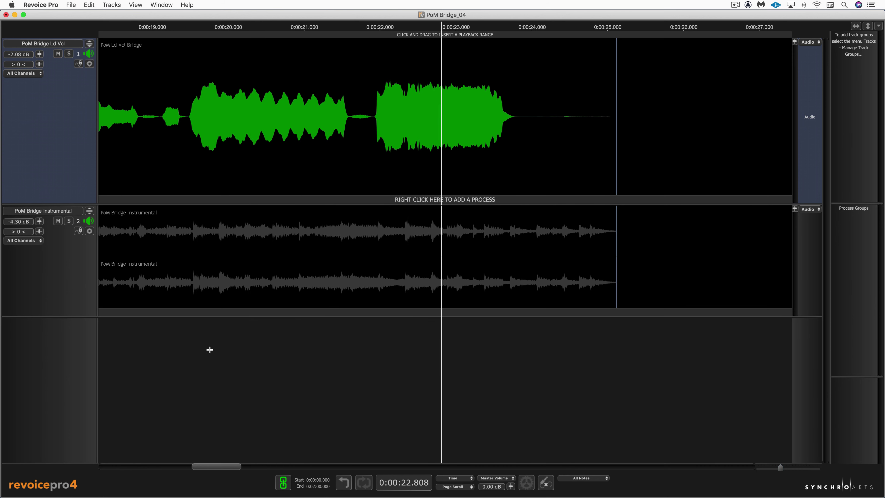
Quantize the lead vocal's notes to the nearest semitones and play back the corrected pitch
{"action": "scroll", "coordinate": [209, 349], "scroll_direction": "left", "scroll_amount": 10}
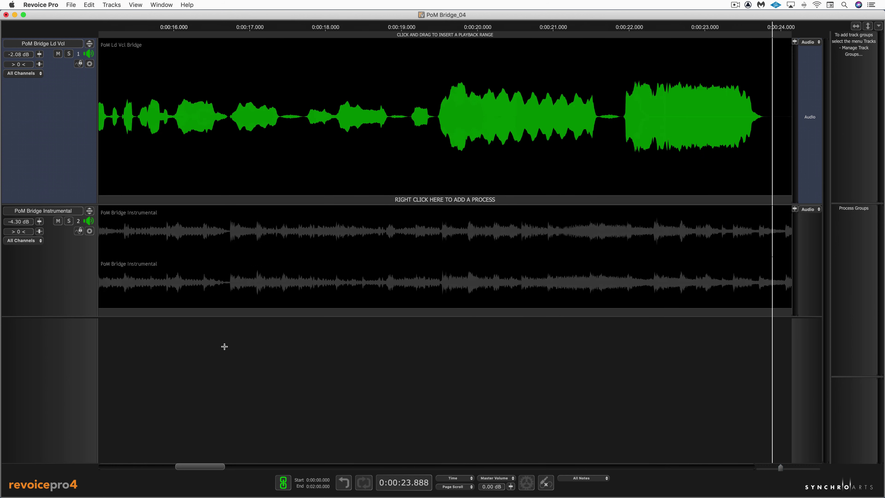
{"action": "scroll", "coordinate": [204, 199], "scroll_direction": "left", "scroll_amount": 2}
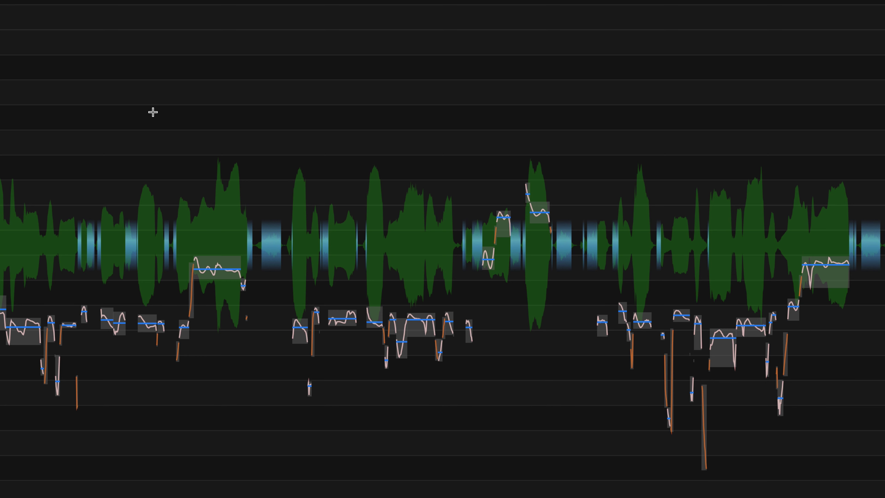
{"action": "key", "text": "q"}
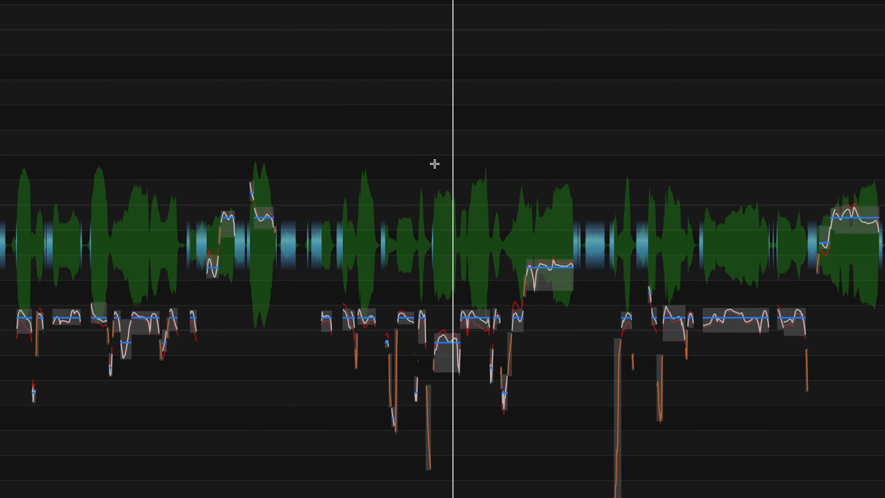
{"action": "key", "text": "space"}
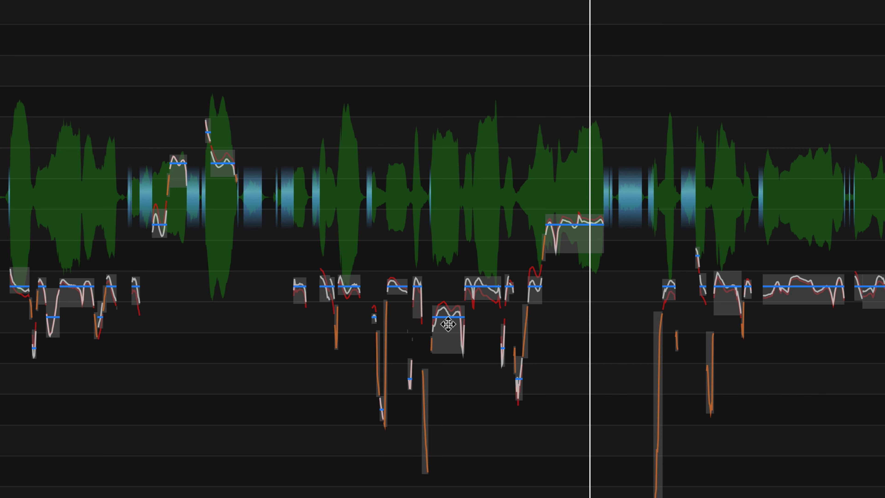
Raise the note around 7 seconds by 100 cents to C4 and play the corrected vocal through to its end
{"action": "left_click_drag", "start_coordinate": [448, 324], "coordinate": [448, 293]}
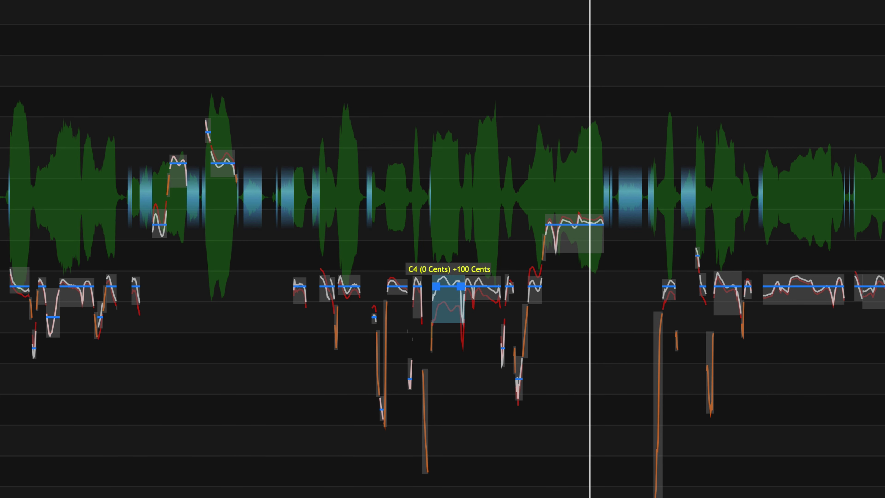
{"action": "left_click", "coordinate": [261, 213]}
{"action": "key", "text": "space"}
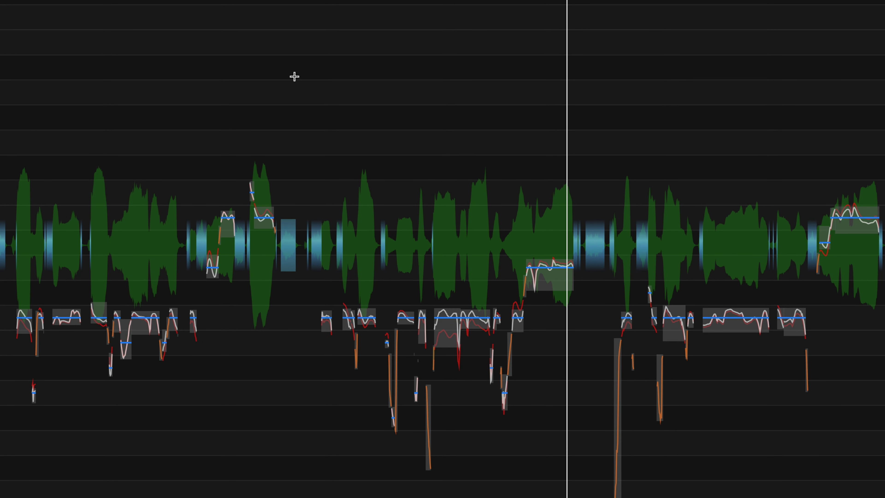
{"action": "key", "text": "ctrl+z"}
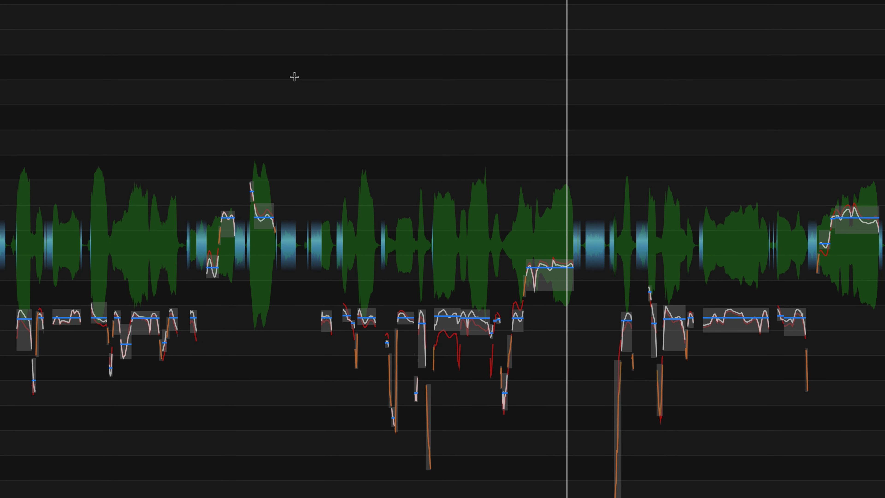
{"action": "scroll", "coordinate": [294, 76], "scroll_direction": "left", "scroll_amount": 2}
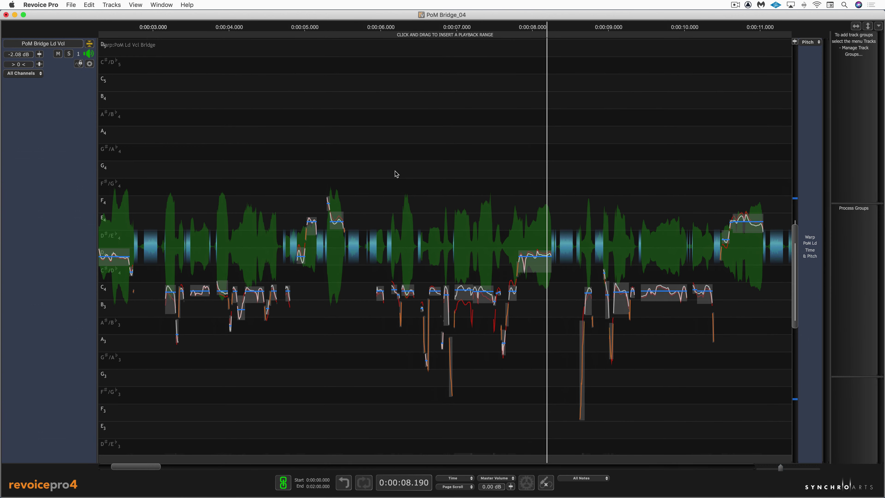
{"action": "key", "text": "space"}
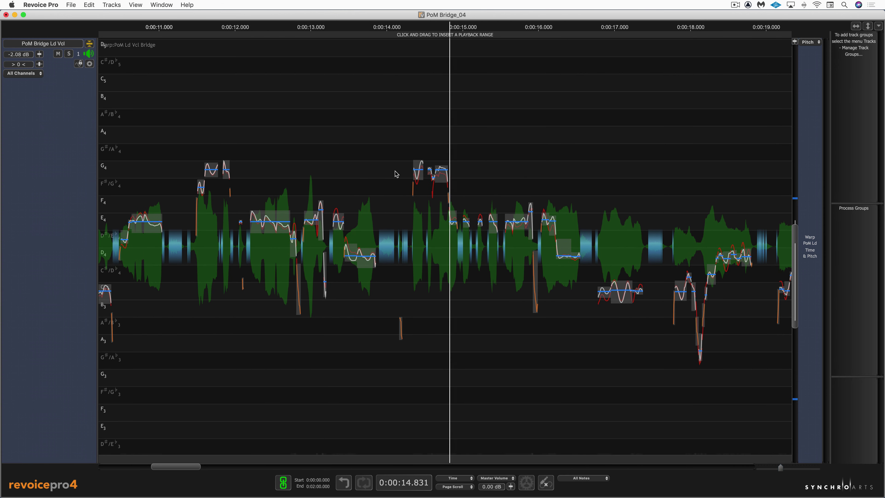
{"action": "key", "text": "space"}
{"action": "left_click_drag", "start_coordinate": [190, 467], "coordinate": [226, 466]}
{"action": "key", "text": "space"}
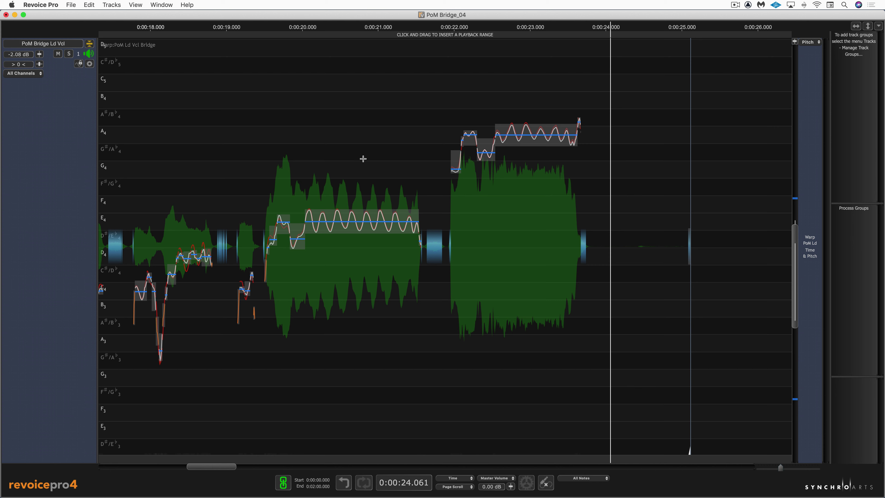
Display the lead vocal's level curve and lower the two loud closing phrases by about 4 dB and 5 dB
{"action": "key", "text": "l"}
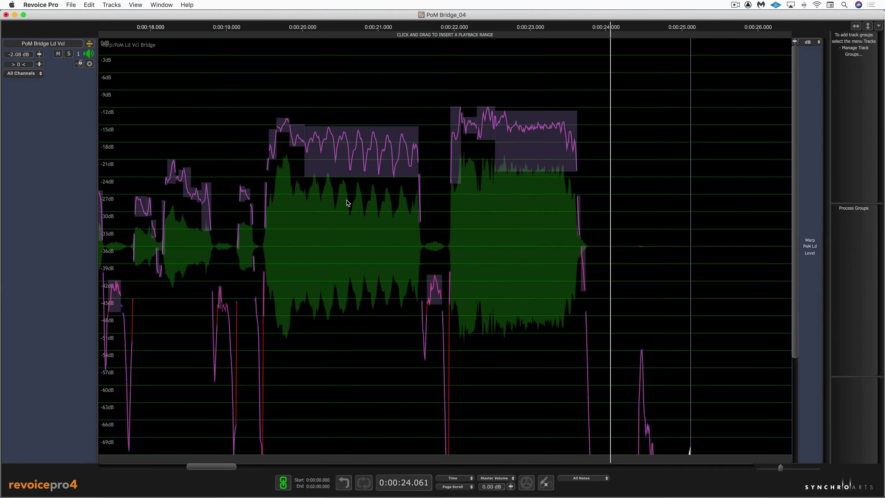
{"action": "left_click_drag", "start_coordinate": [266, 110], "coordinate": [406, 184]}
{"action": "left_click_drag", "start_coordinate": [351, 152], "coordinate": [349, 177]}
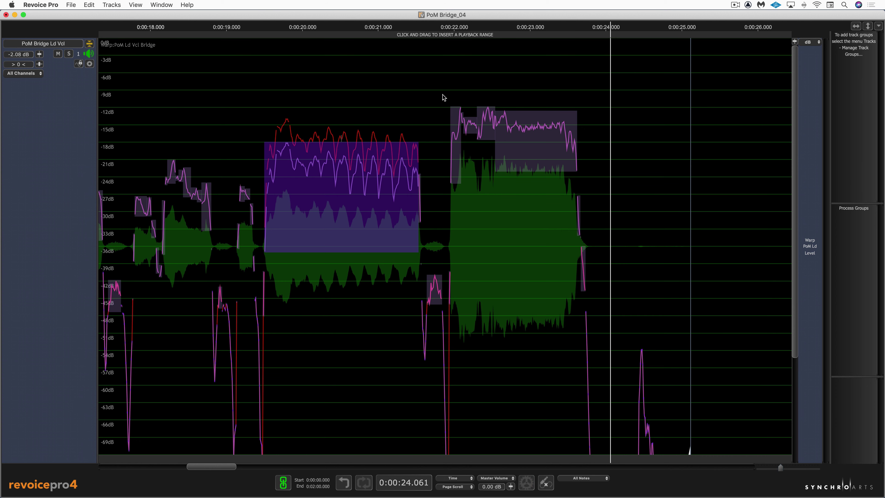
{"action": "left_click_drag", "start_coordinate": [442, 95], "coordinate": [592, 198]}
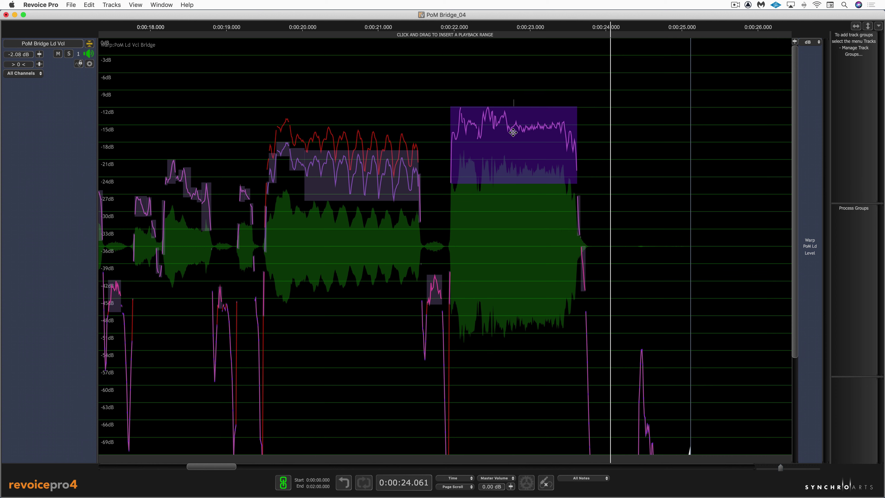
{"action": "left_click_drag", "start_coordinate": [512, 138], "coordinate": [512, 165]}
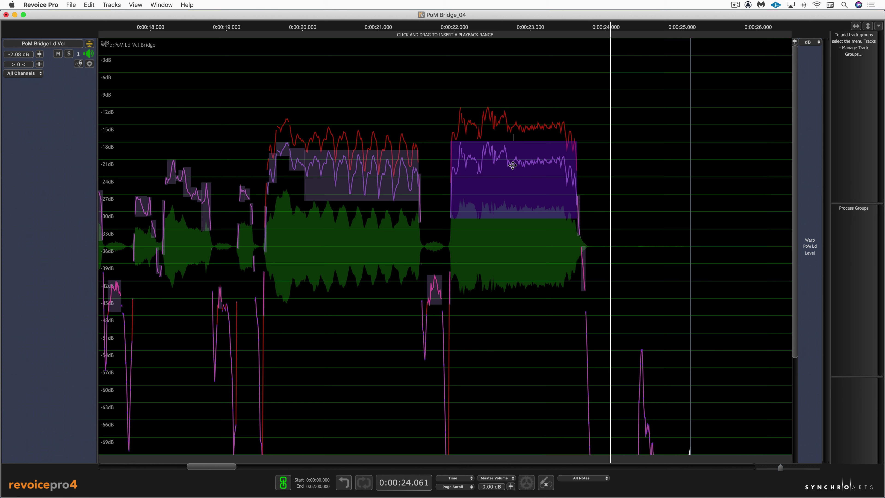
{"action": "mouse_move", "coordinate": [512, 165]}
{"action": "left_mouse_down"}
{"action": "mouse_move", "coordinate": [505, 131]}
{"action": "mouse_move", "coordinate": [504, 159]}
{"action": "left_mouse_up"}
Play the vocal from its first phrase and lower the loud note around 2.5 seconds by about 3 dB to -30.983 dB
{"action": "scroll", "coordinate": [503, 157], "scroll_direction": "left", "scroll_amount": 15}
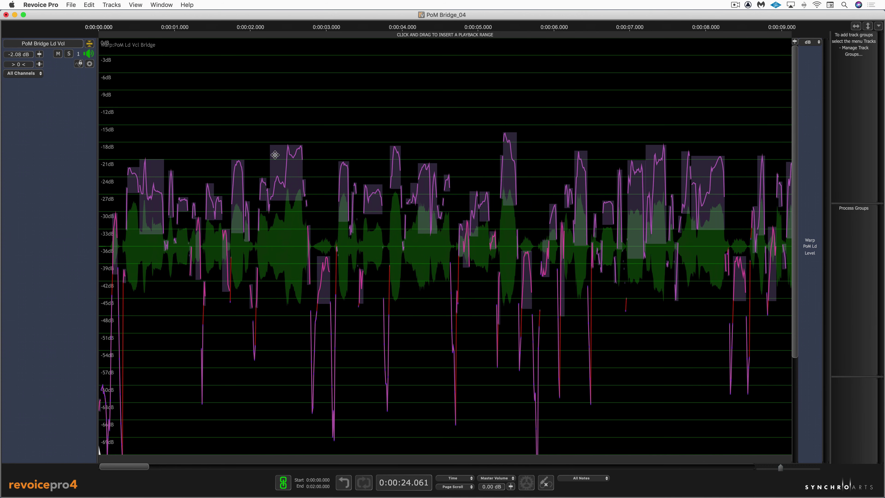
{"action": "left_click", "coordinate": [127, 89]}
{"action": "key", "text": "t"}
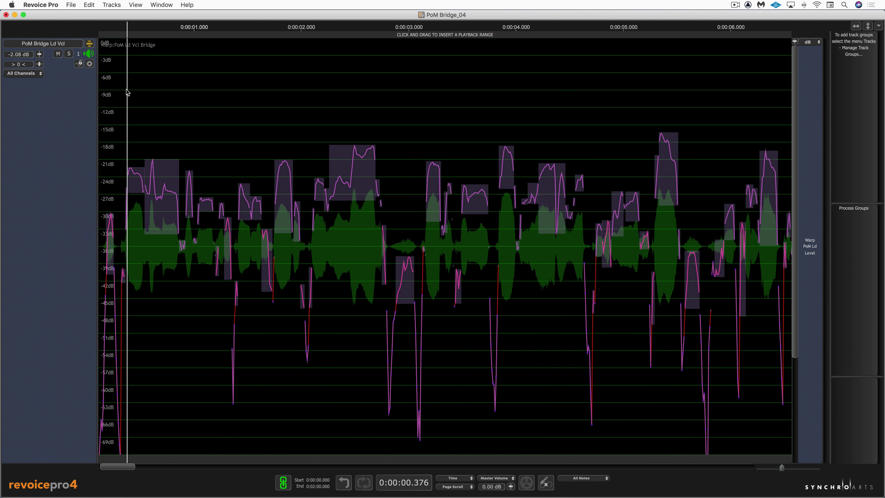
{"action": "key", "text": "space"}
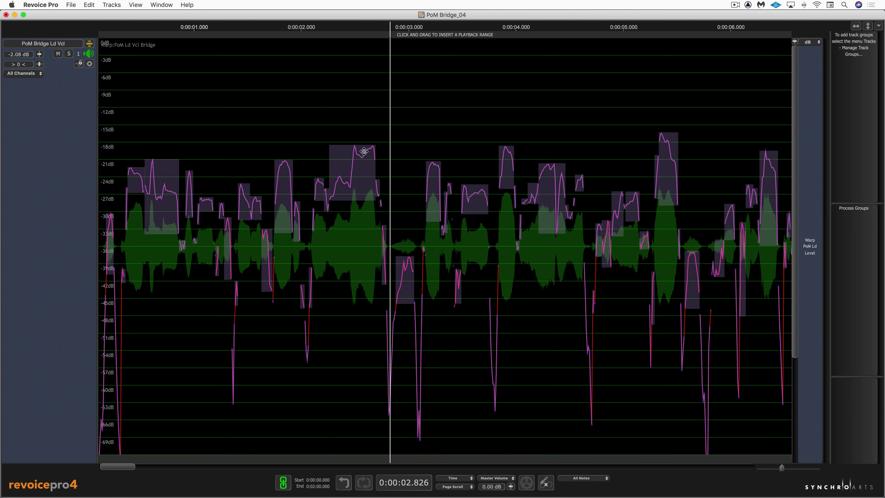
{"action": "left_click_drag", "start_coordinate": [363, 151], "coordinate": [362, 169]}
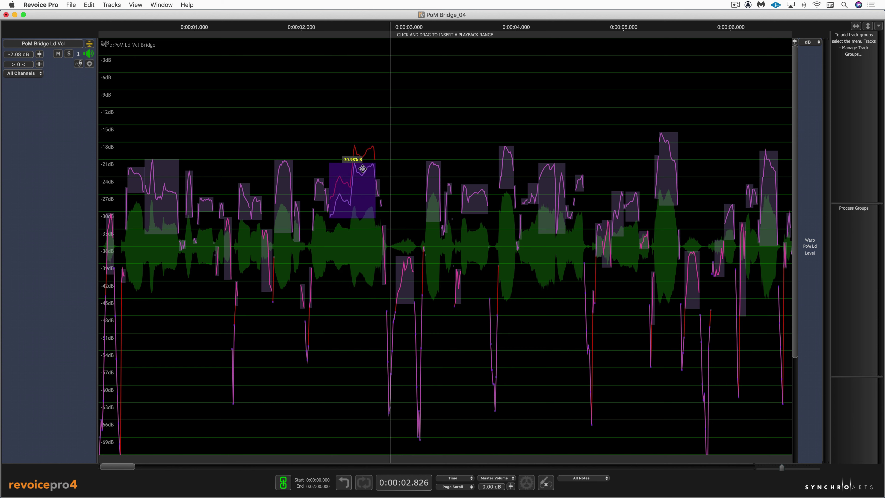
Set a playback range over the lowered note, listen to it and remove the range
{"action": "key", "text": "p"}
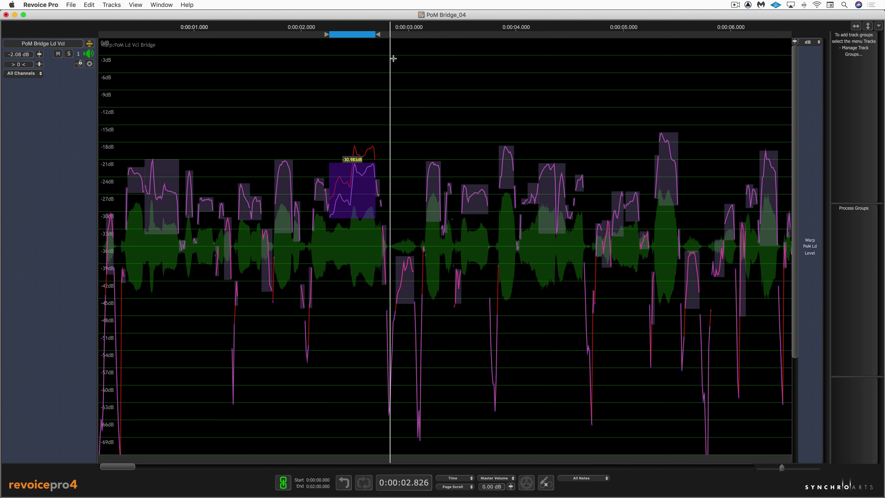
{"action": "key", "text": "space"}
{"action": "key", "text": "space"}
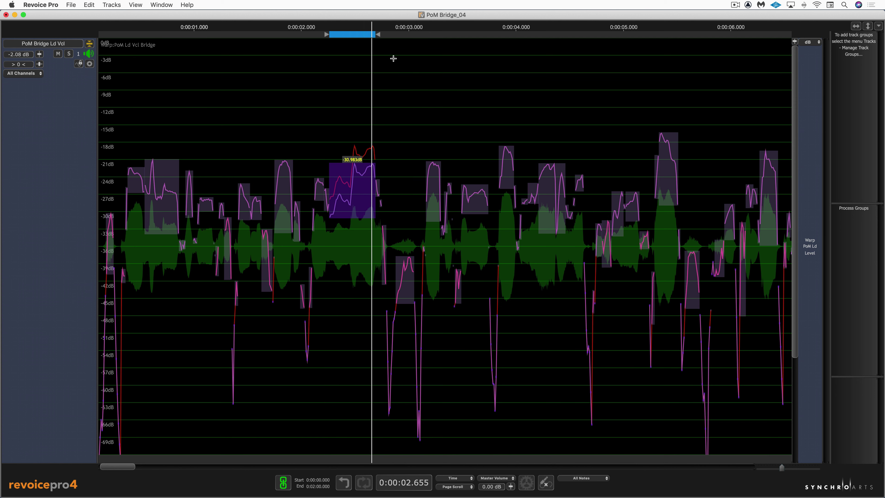
{"action": "right_click", "coordinate": [359, 38]}
{"action": "left_click", "coordinate": [369, 41]}
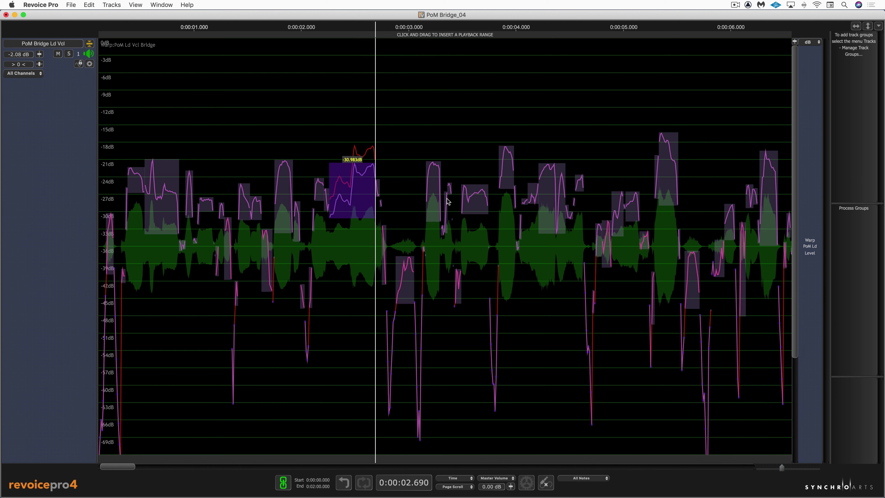
Lower the four loud vocal notes around 3.2, 3.9, 5.4 and 6.3 seconds by about 2 to 3 dB each
{"action": "left_click_drag", "start_coordinate": [434, 163], "coordinate": [434, 176]}
{"action": "left_click_drag", "start_coordinate": [506, 152], "coordinate": [506, 167]}
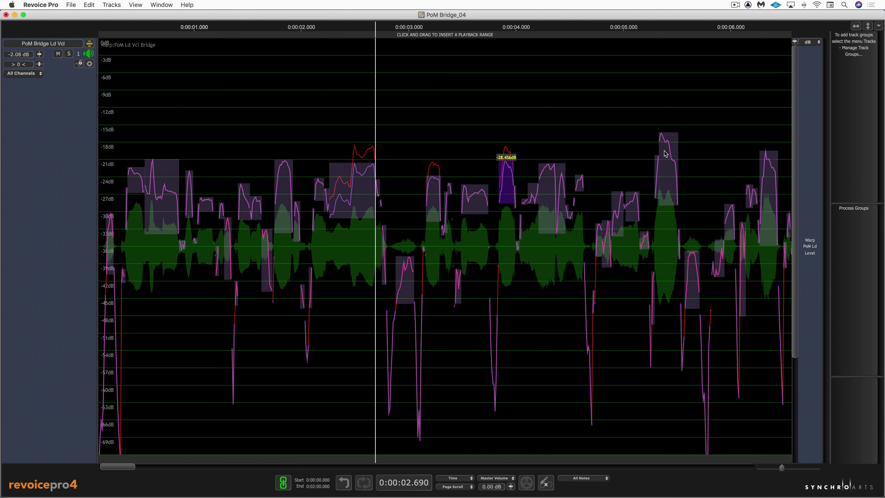
{"action": "left_click_drag", "start_coordinate": [666, 150], "coordinate": [666, 169]}
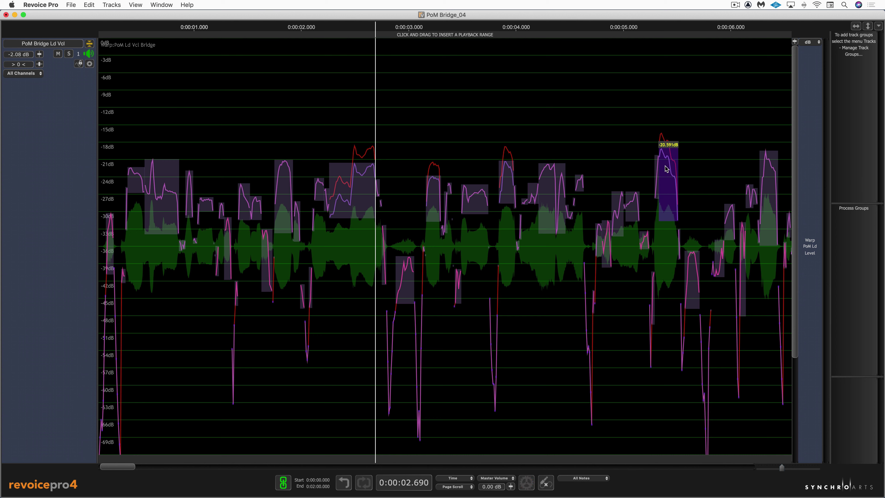
{"action": "left_click_drag", "start_coordinate": [767, 163], "coordinate": [766, 175]}
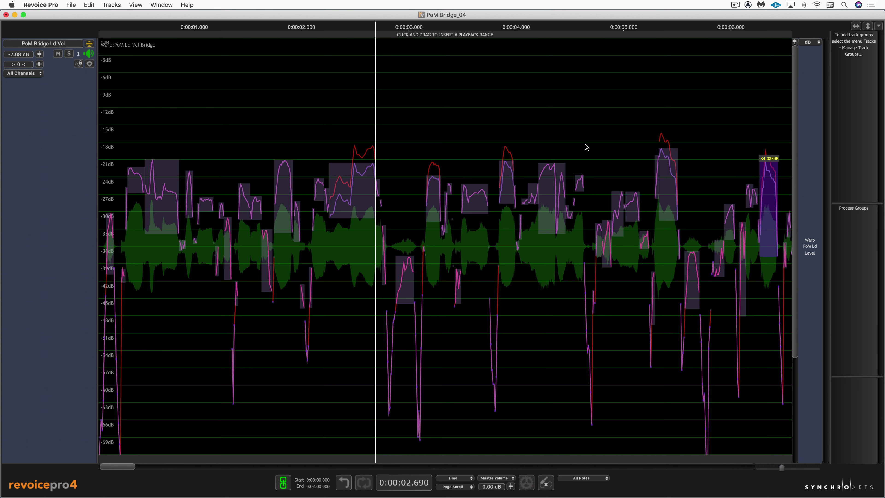
Play on and lower the note near 11 seconds by about 2 dB and the notes from 11.5 to 12.7 seconds by about 3 dB
{"action": "key", "text": "space"}
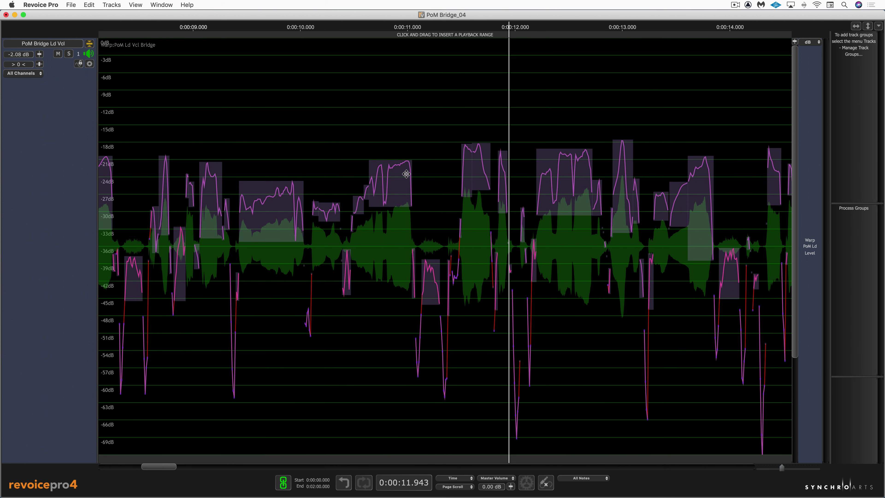
{"action": "left_click_drag", "start_coordinate": [401, 172], "coordinate": [400, 182]}
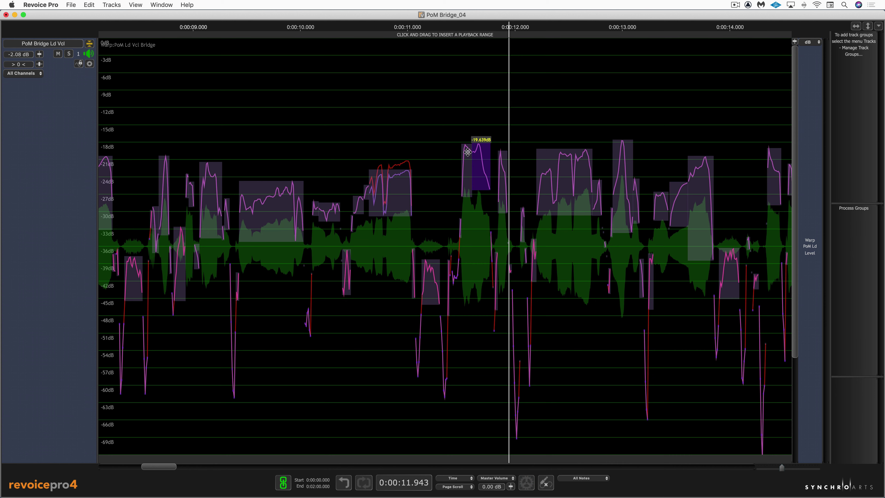
{"action": "left_click_drag", "start_coordinate": [450, 134], "coordinate": [580, 204]}
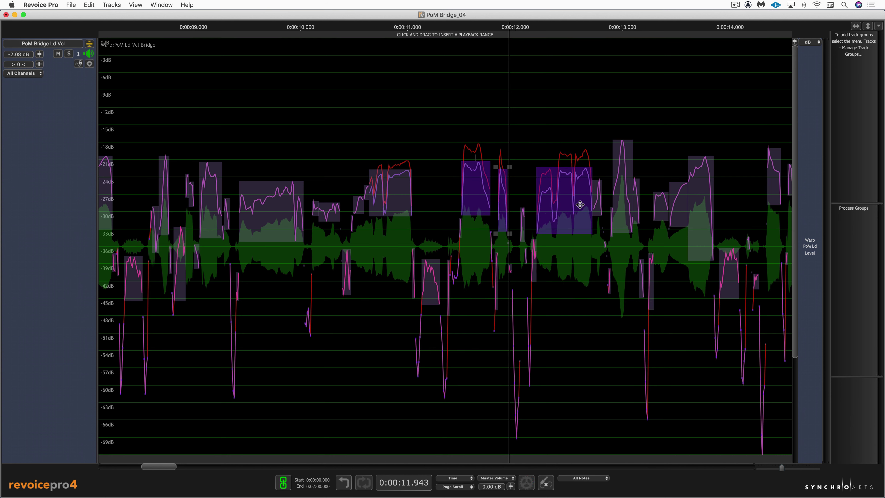
Audition the lowered notes in a temporary playback range and lower the loud note near 13 seconds by about 2 dB
{"action": "key", "text": "p"}
{"action": "key", "text": "space"}
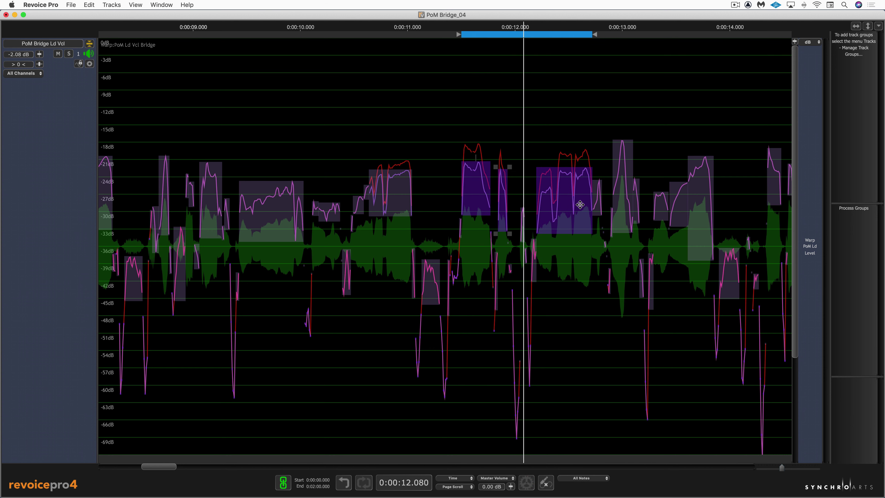
{"action": "right_click", "coordinate": [535, 35]}
{"action": "left_click", "coordinate": [551, 37]}
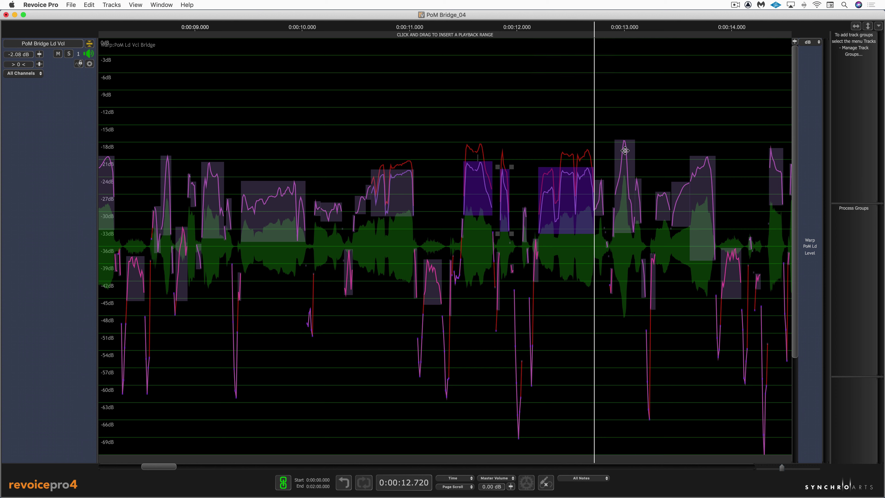
{"action": "left_click_drag", "start_coordinate": [625, 150], "coordinate": [623, 161]}
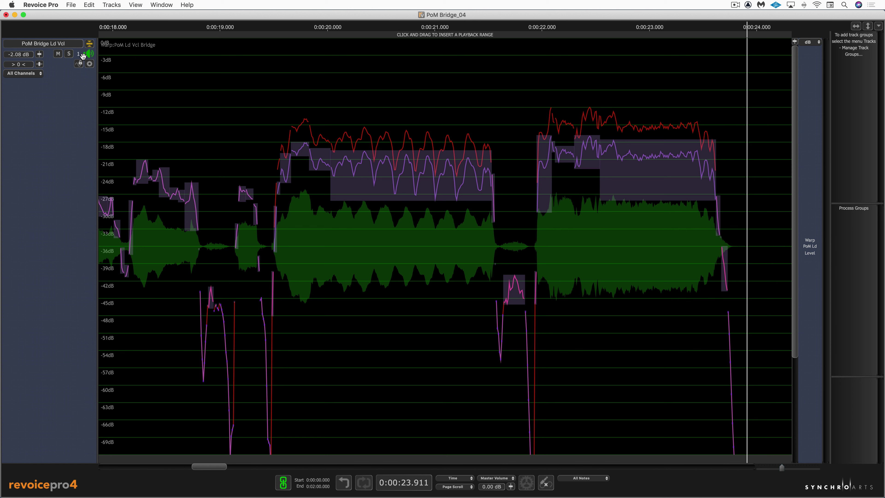
Create a Doubler process on the PoM Bridge Ld Vcl audio with the factory preset Mono Vocal Mild and automatic output
{"action": "left_click", "coordinate": [89, 44]}
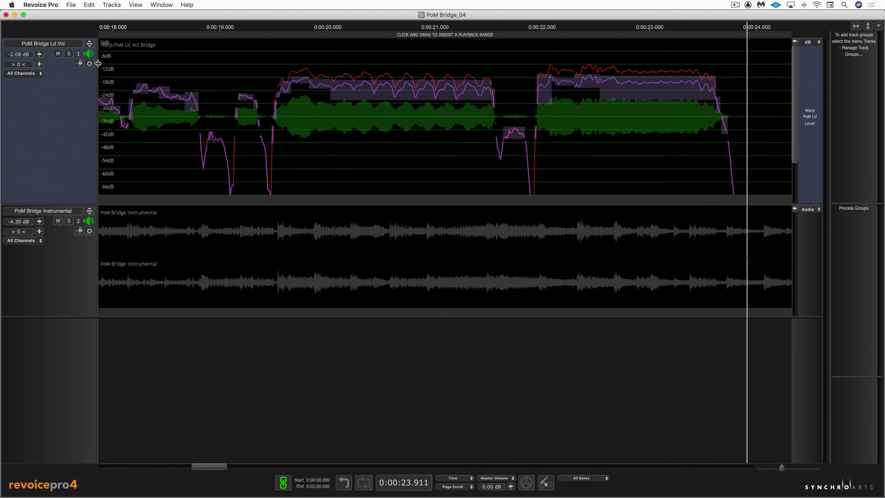
{"action": "key", "text": "n"}
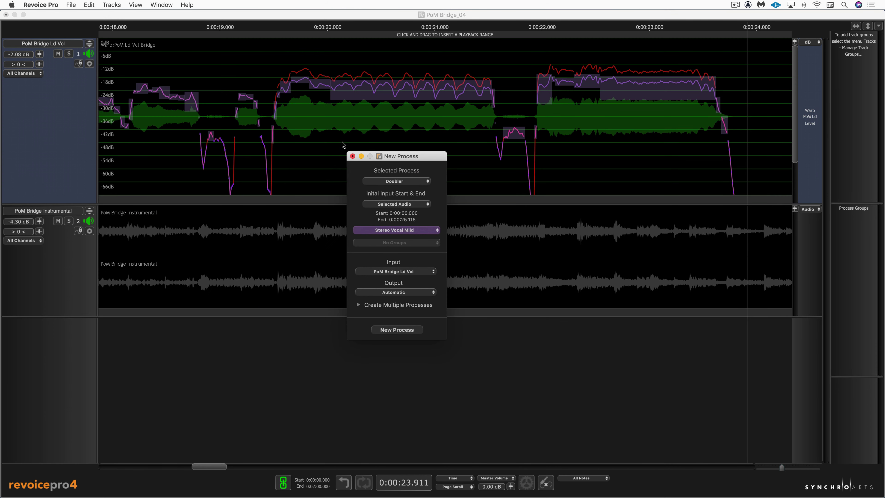
{"action": "left_click", "coordinate": [399, 182]}
{"action": "left_click", "coordinate": [400, 181]}
{"action": "left_click", "coordinate": [403, 230]}
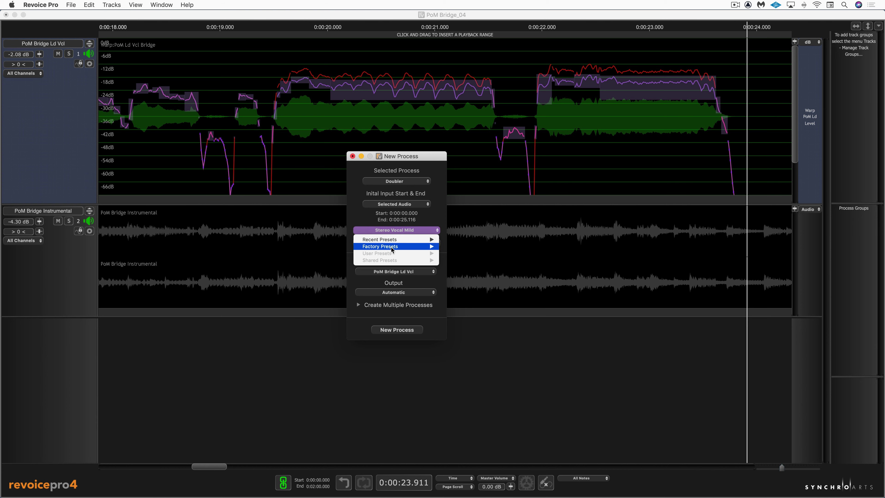
{"action": "mouse_move", "coordinate": [391, 247]}
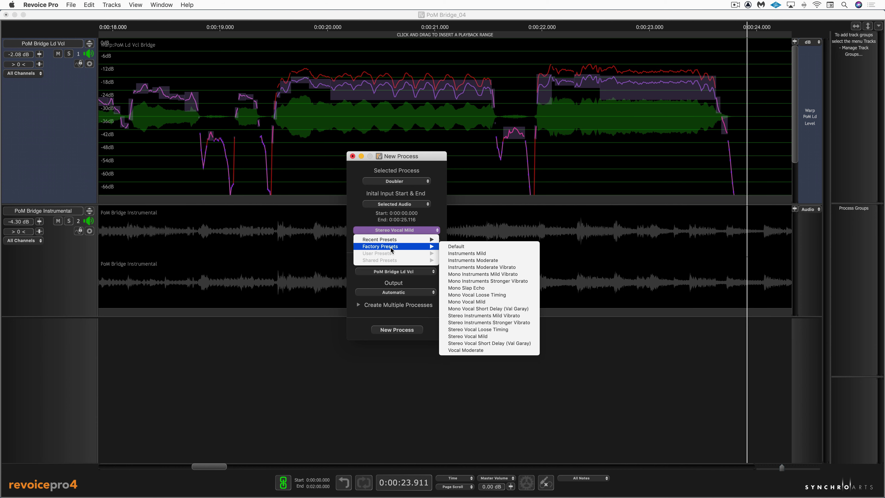
{"action": "left_click", "coordinate": [467, 302]}
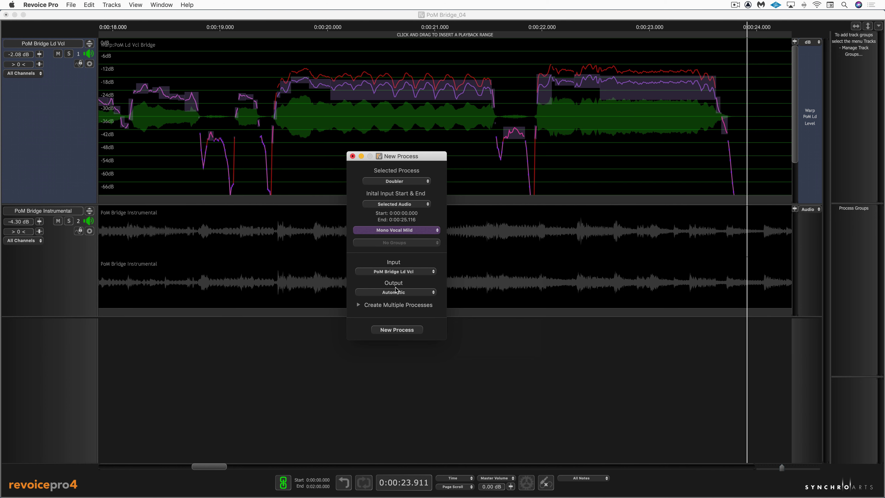
{"action": "left_click", "coordinate": [397, 329]}
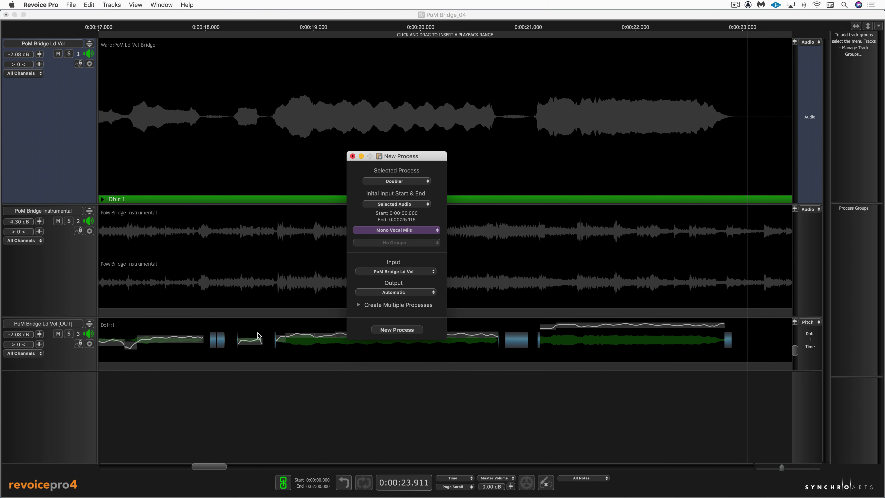
Play the session from the start and lower the PoM Bridge Ld Vcl [OUT] track's level to -5.07 dB
{"action": "left_click_drag", "start_coordinate": [209, 466], "coordinate": [74, 455]}
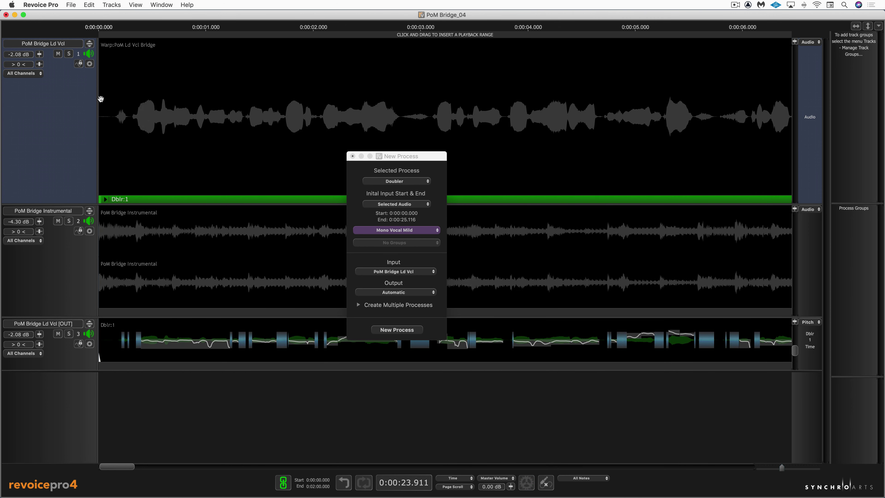
{"action": "left_click", "coordinate": [110, 79]}
{"action": "key", "text": "space"}
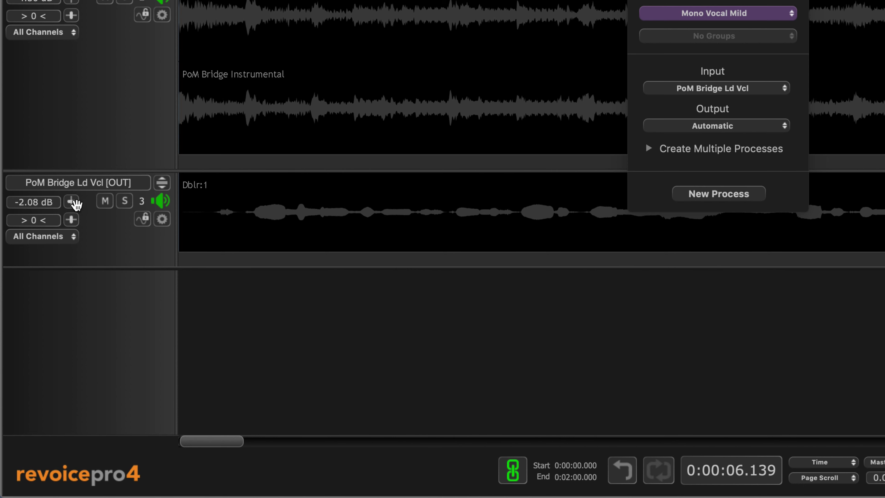
{"action": "left_click_drag", "start_coordinate": [72, 202], "coordinate": [89, 121]}
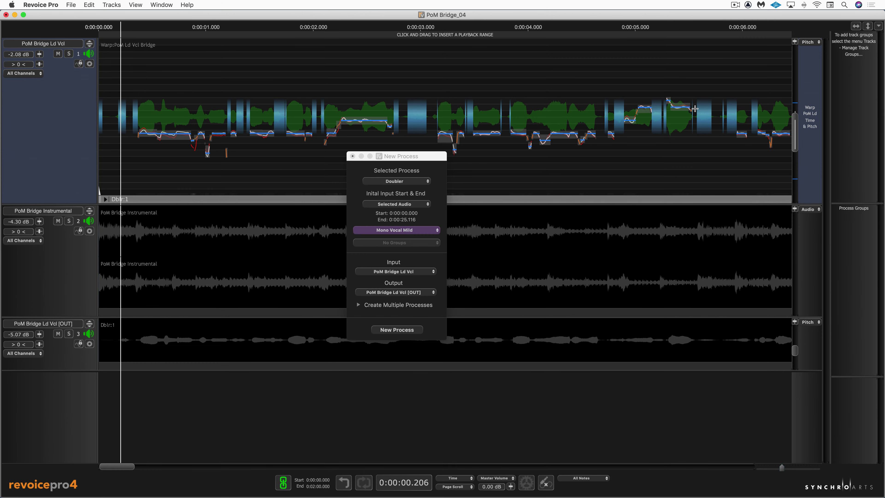
{"action": "key", "text": "space"}
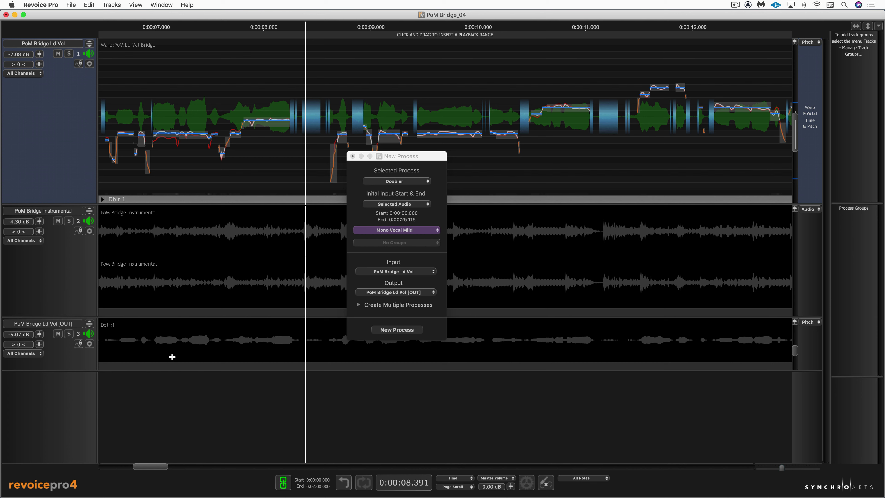
Add one new audio track and name it Stereo Double
{"action": "left_click", "coordinate": [115, 5]}
{"action": "left_click", "coordinate": [126, 14]}
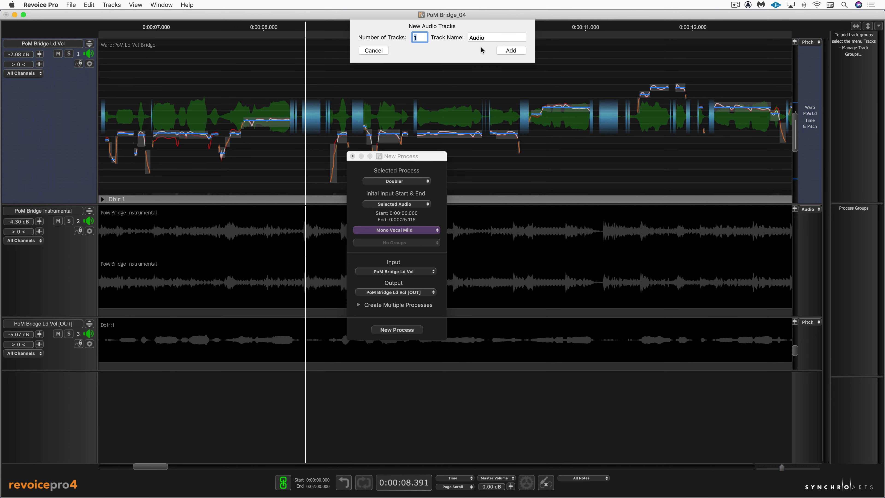
{"action": "left_click", "coordinate": [511, 52]}
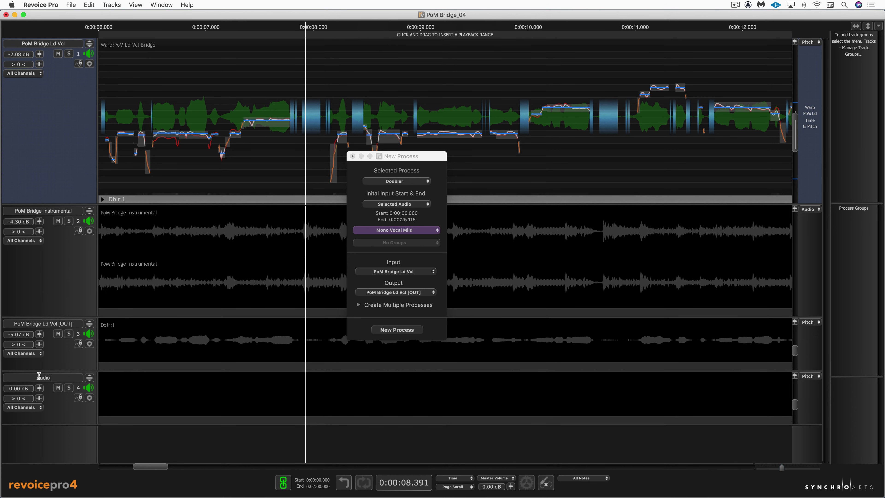
{"action": "double_click", "coordinate": [43, 378]}
{"action": "type", "text": "Stereo Double"}
{"action": "key", "text": "Return"}
Create a second Doubler process from PoM Bridge Ld Vcl to Stereo Double with the factory preset Stereo Vocal Loose Timing
{"action": "left_click", "coordinate": [407, 230]}
{"action": "mouse_move", "coordinate": [399, 246]}
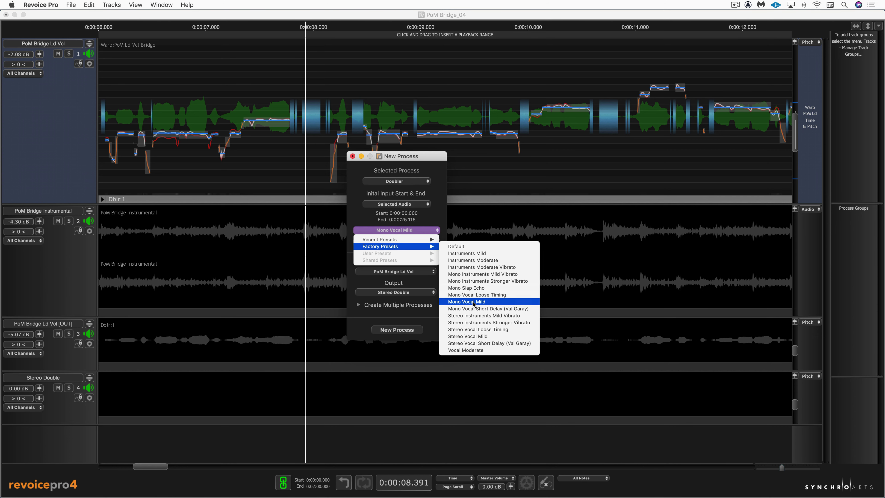
{"action": "left_click", "coordinate": [478, 330]}
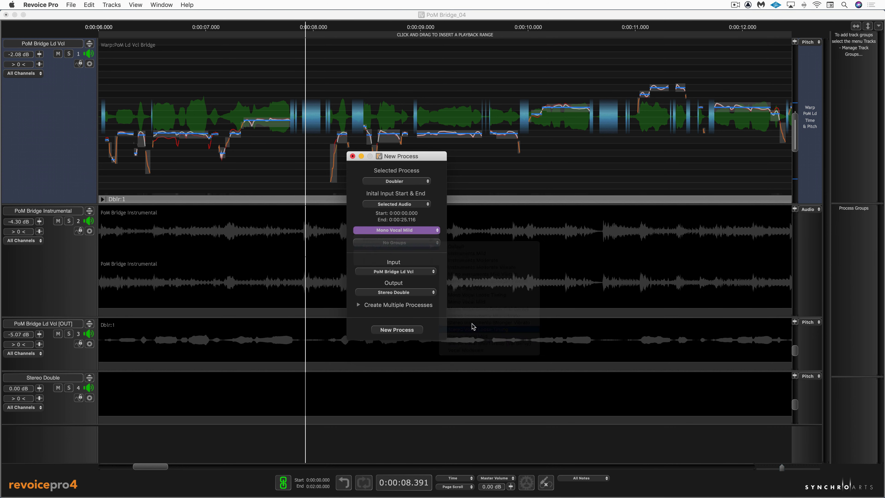
{"action": "left_click", "coordinate": [393, 293]}
{"action": "left_click", "coordinate": [392, 293]}
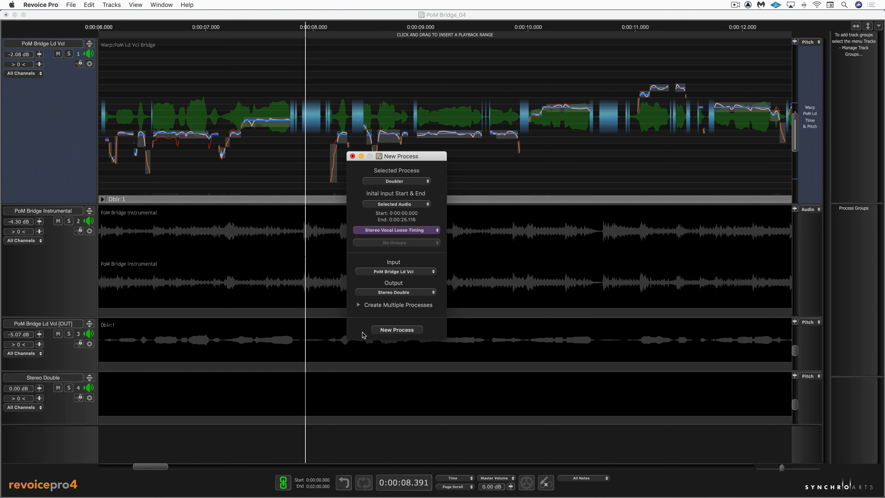
{"action": "left_click", "coordinate": [391, 331]}
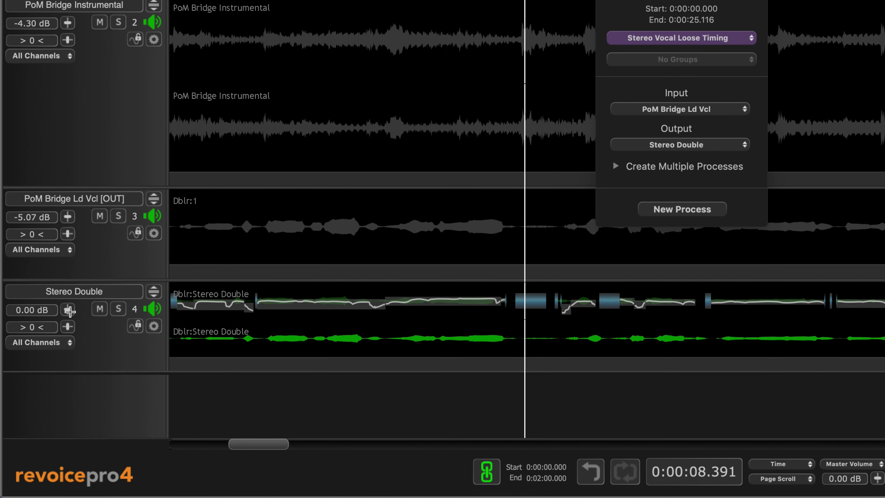
Lower the Stereo Double track's level to -6.66 dB, play the mix and close the New Process window
{"action": "left_click", "coordinate": [39, 388]}
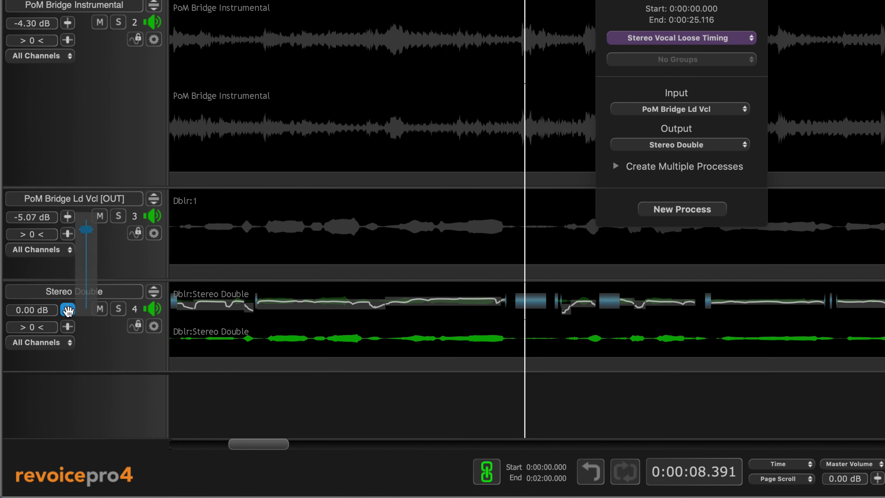
{"action": "left_click_drag", "start_coordinate": [68, 310], "coordinate": [85, 233]}
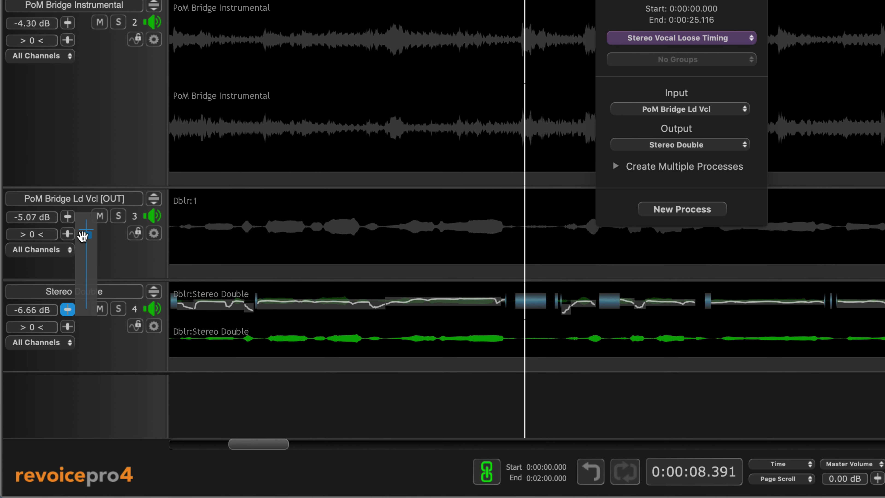
{"action": "key", "text": "space"}
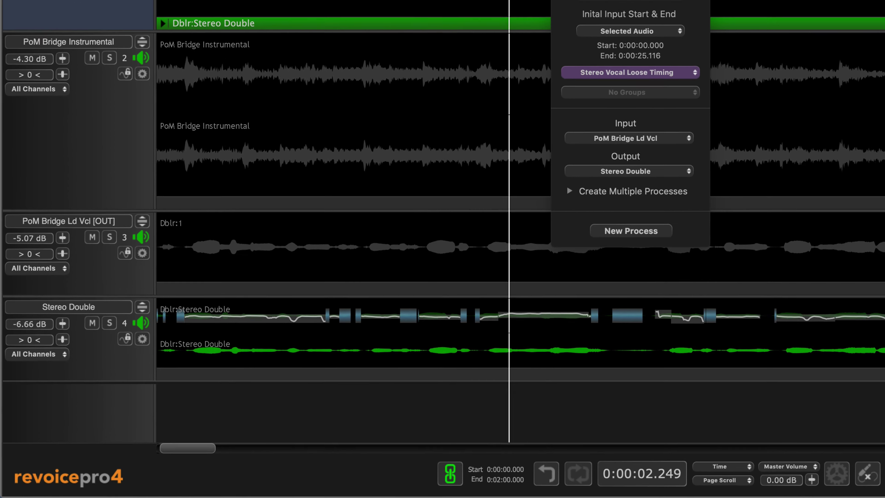
{"action": "left_click", "coordinate": [462, 50]}
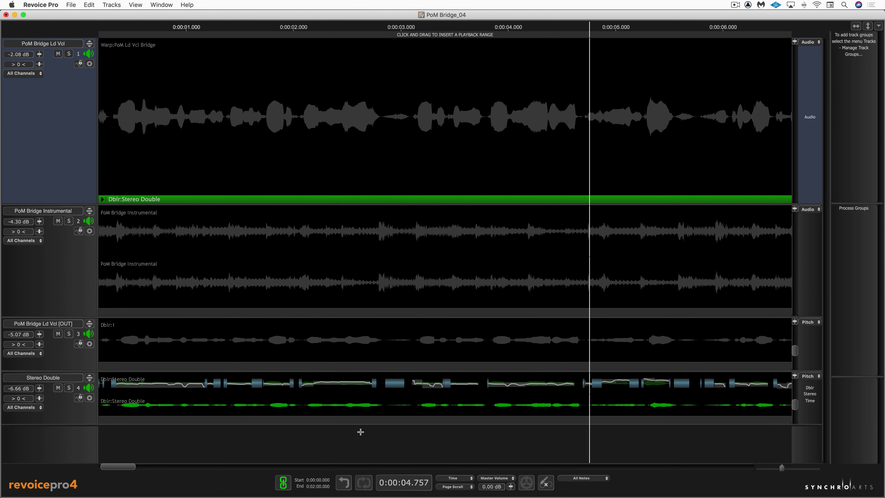
Listen to the vocal and its doubles over the closing phrases, playing from about 17.7 seconds
{"action": "mouse_move", "coordinate": [125, 465]}
{"action": "left_mouse_down"}
{"action": "mouse_move", "coordinate": [351, 465]}
{"action": "mouse_move", "coordinate": [210, 466]}
{"action": "left_mouse_up"}
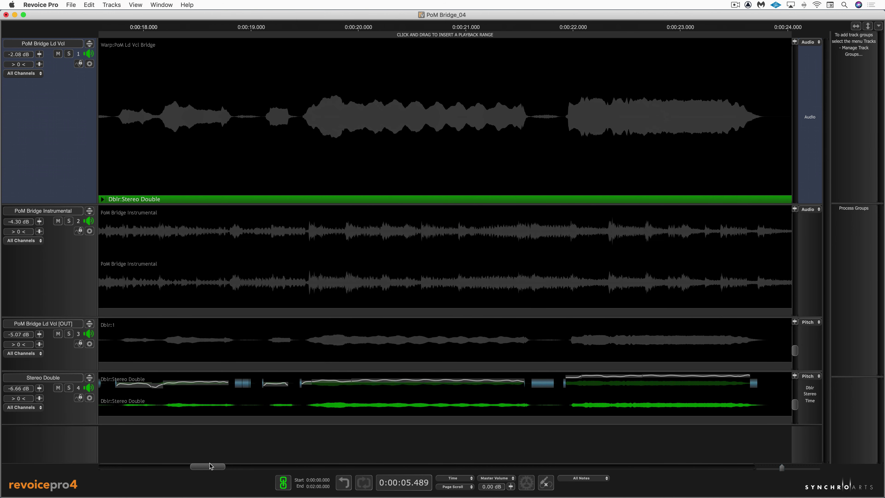
{"action": "key", "text": "t"}
{"action": "key", "text": "t"}
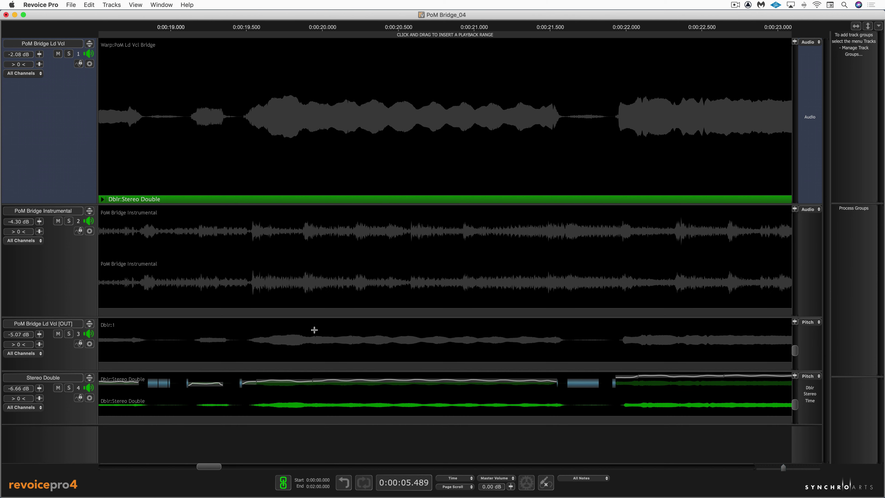
{"action": "key", "text": "r"}
{"action": "key", "text": "r"}
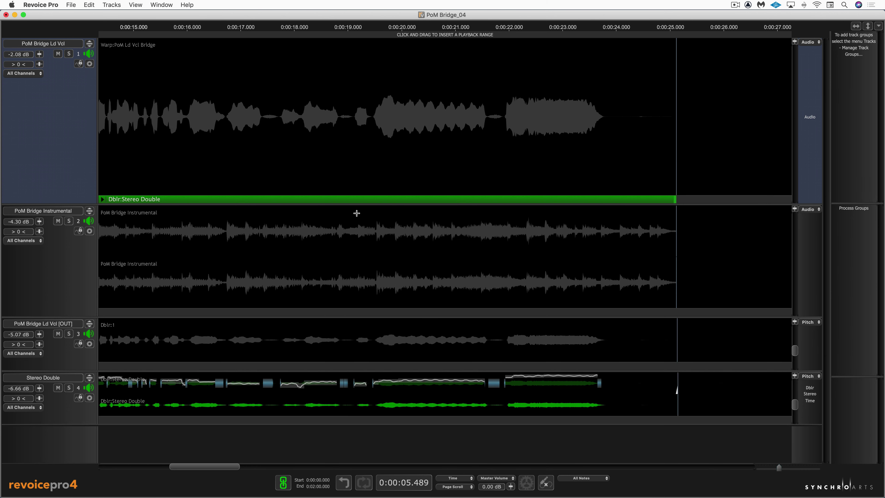
{"action": "left_click", "coordinate": [277, 75]}
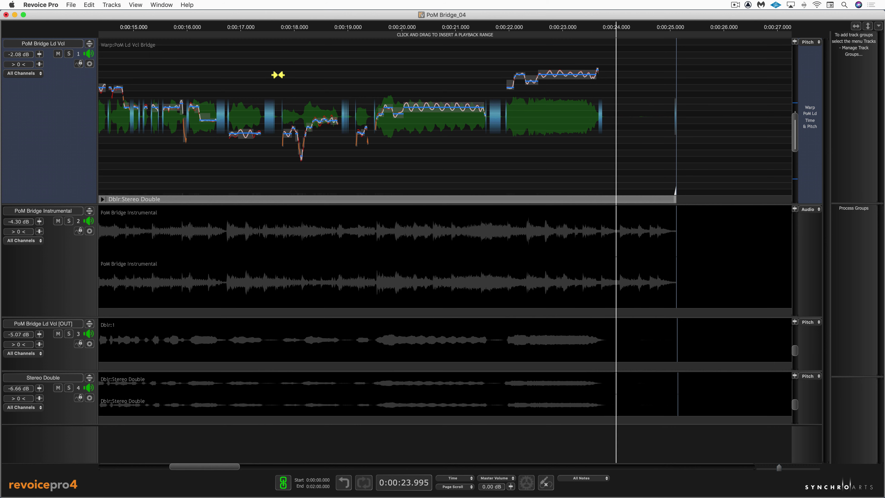
{"action": "key", "text": "space"}
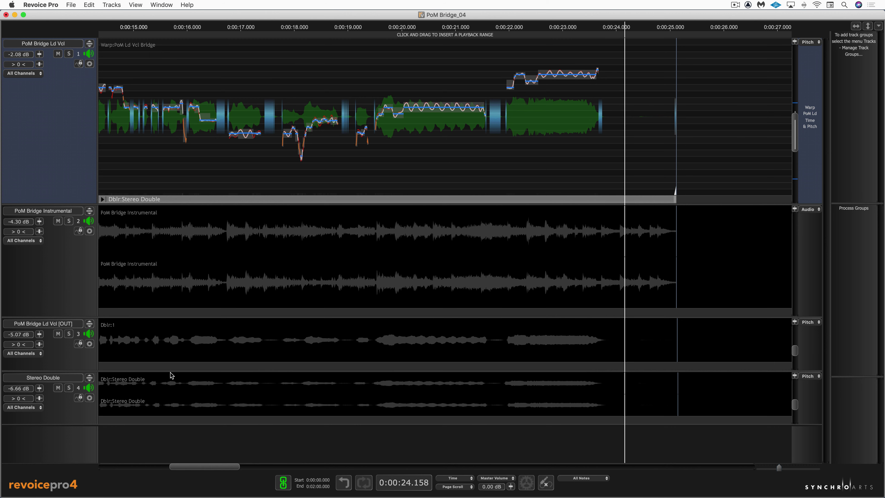
Open the settings of the Stereo Double's Doubler process and set channel 2's formant shift to -8.62 %
{"action": "left_click_drag", "start_coordinate": [212, 469], "coordinate": [85, 462]}
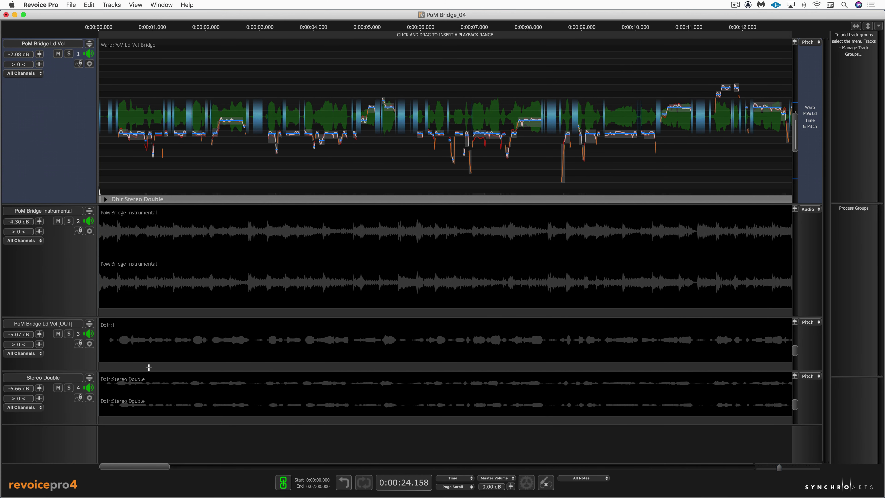
{"action": "left_click", "coordinate": [132, 383]}
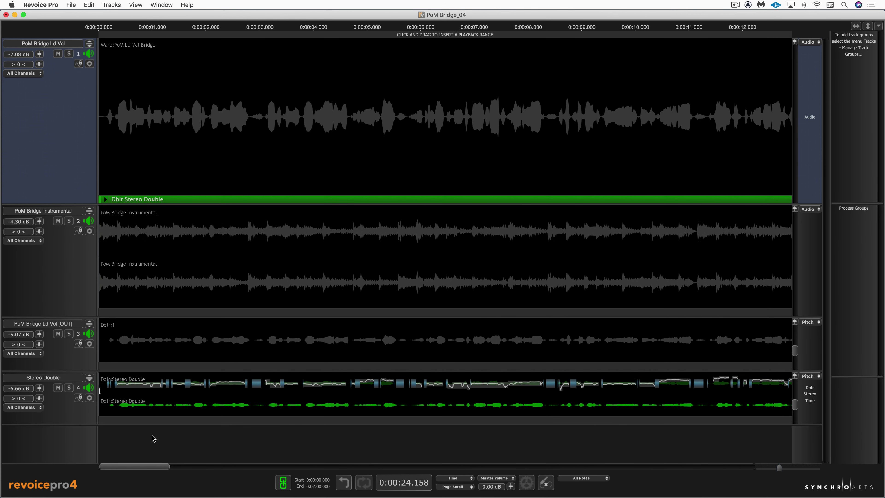
{"action": "key", "text": "o"}
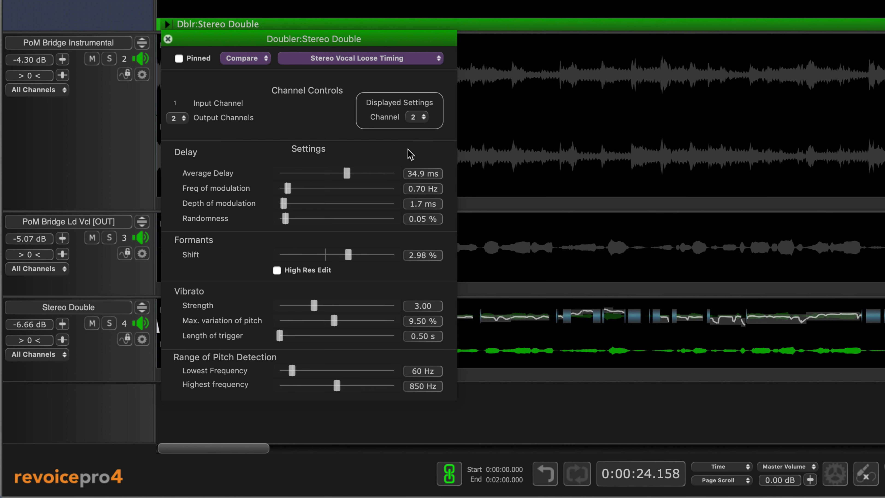
{"action": "left_click_drag", "start_coordinate": [348, 254], "coordinate": [303, 257]}
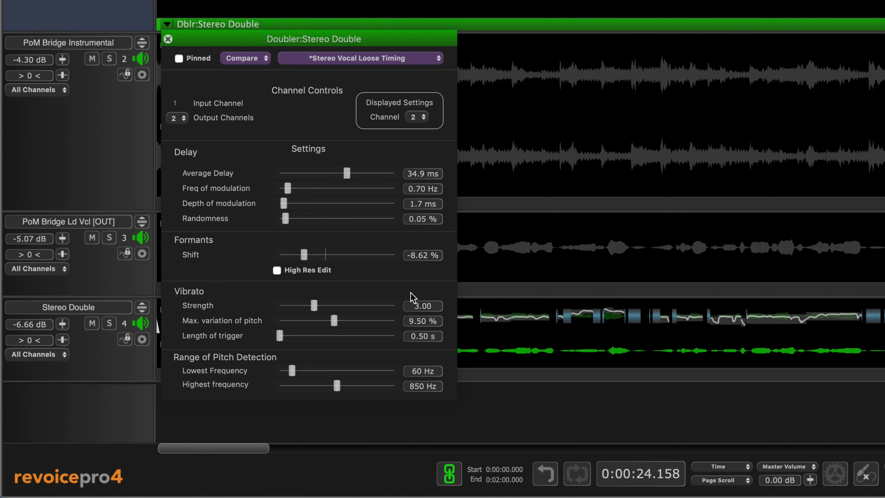
For channel 1 of the Stereo Double's Doubler, set the formant shift to -6.51 % and the delay's modulation frequency to 0.87 Hz
{"action": "left_click", "coordinate": [416, 117]}
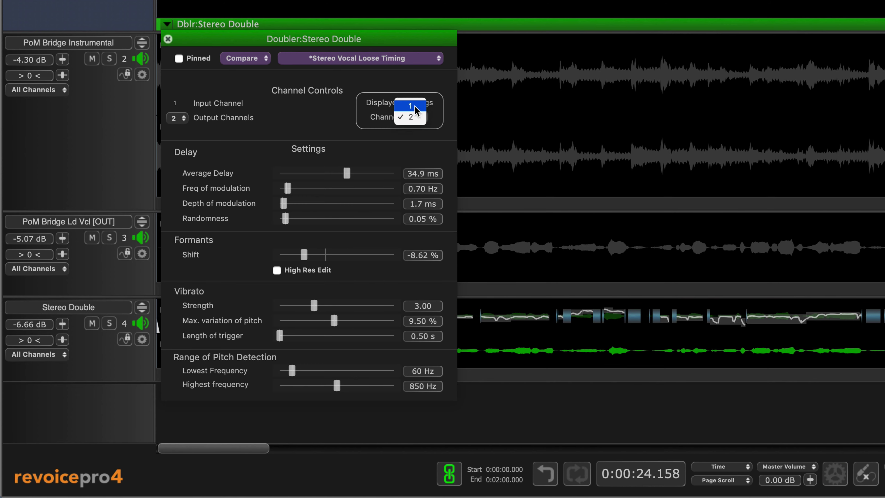
{"action": "left_click", "coordinate": [415, 106]}
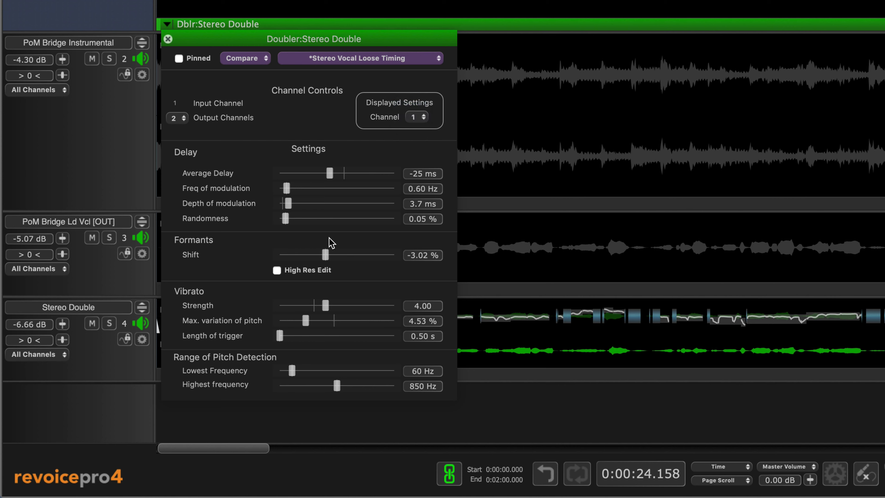
{"action": "left_click_drag", "start_coordinate": [326, 254], "coordinate": [312, 258]}
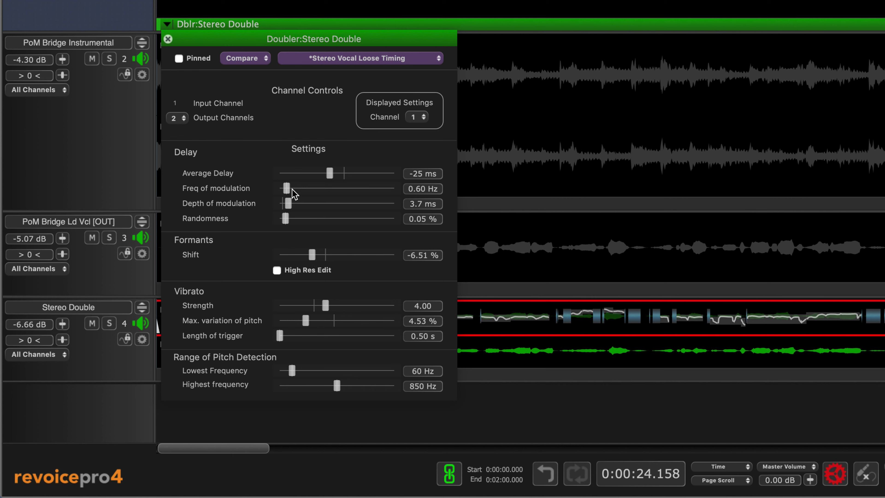
{"action": "left_click_drag", "start_coordinate": [287, 191], "coordinate": [288, 188]}
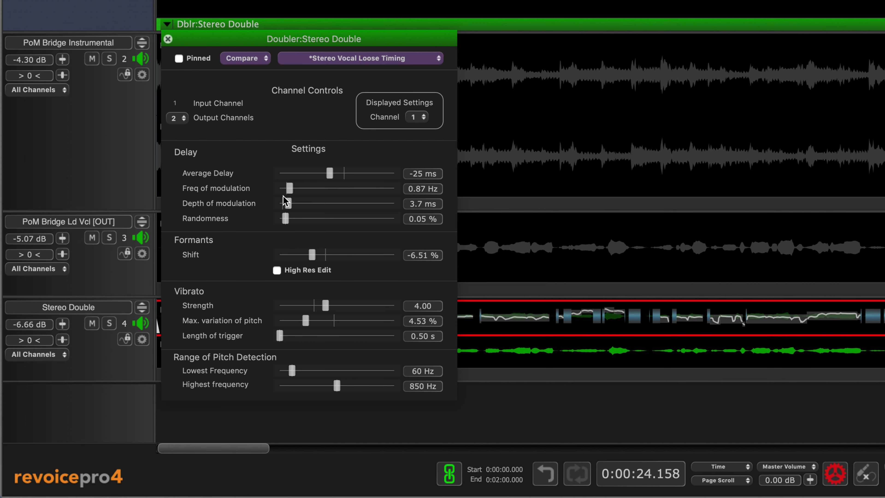
Solo the Stereo Double track and listen to it near the bridge's end, moving the Doubler settings window aside
{"action": "left_click", "coordinate": [110, 325]}
{"action": "key", "text": "space"}
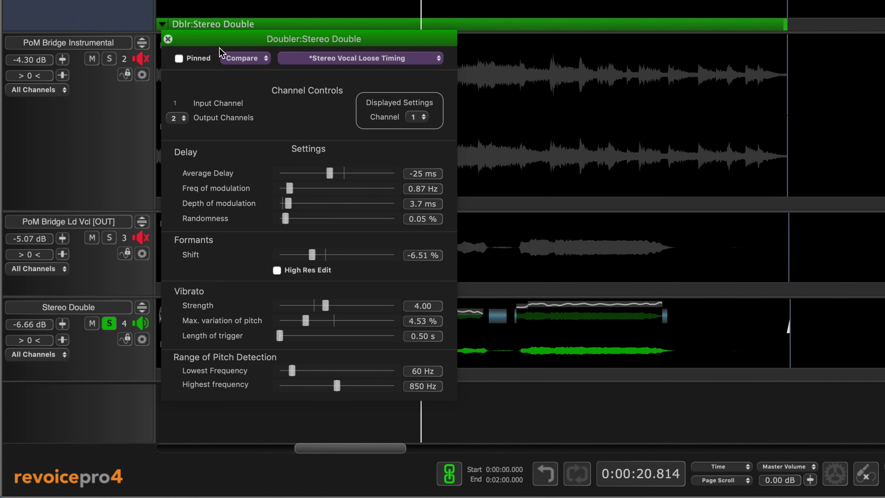
{"action": "left_click_drag", "start_coordinate": [219, 40], "coordinate": [839, 33]}
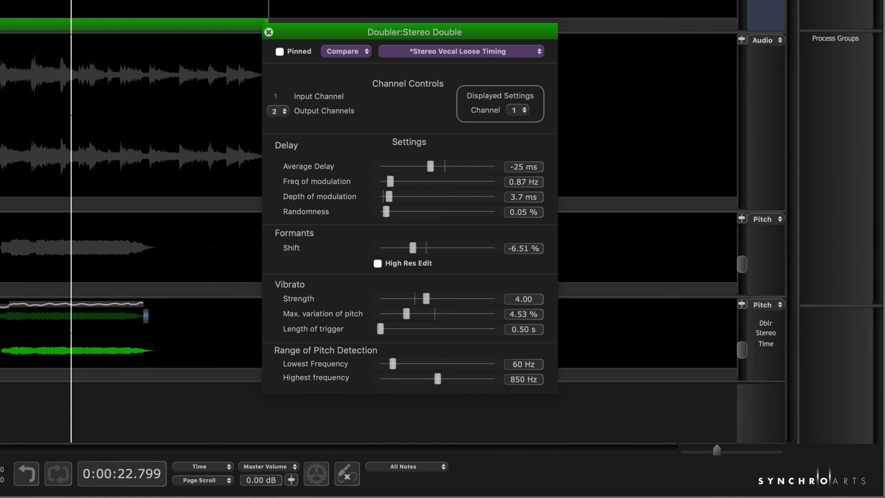
Set the formant shift of channel 1 in the Stereo Double's Doubler process to -11.4 % after listening to the double
{"action": "key", "text": "space"}
{"action": "scroll", "coordinate": [140, 244], "scroll_direction": "left", "scroll_amount": 15}
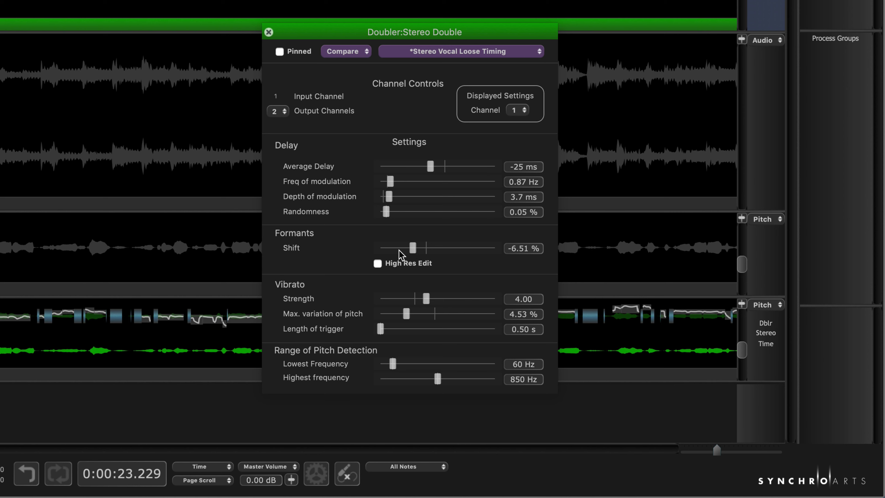
{"action": "left_click_drag", "start_coordinate": [416, 249], "coordinate": [399, 254]}
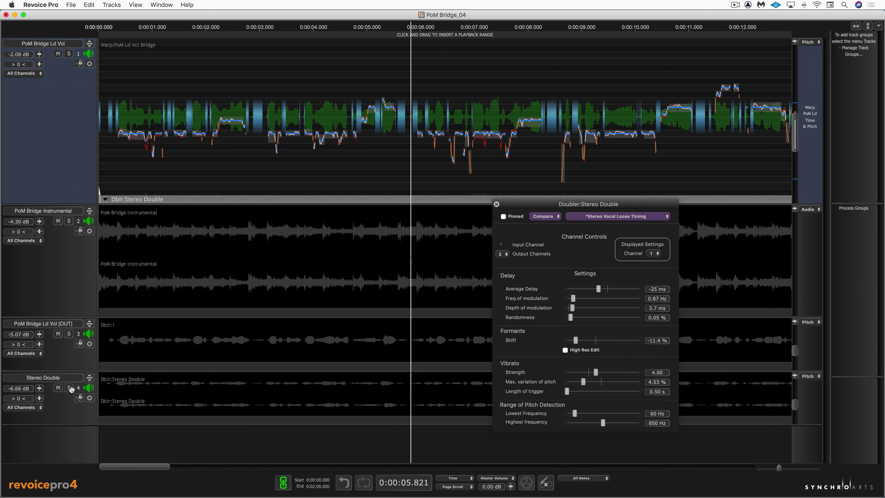
Solo the lead vocal and instrumental tracks to compare them with the full mix including the doubles, clear the solos and close the Doubler settings
{"action": "left_click", "coordinate": [46, 385]}
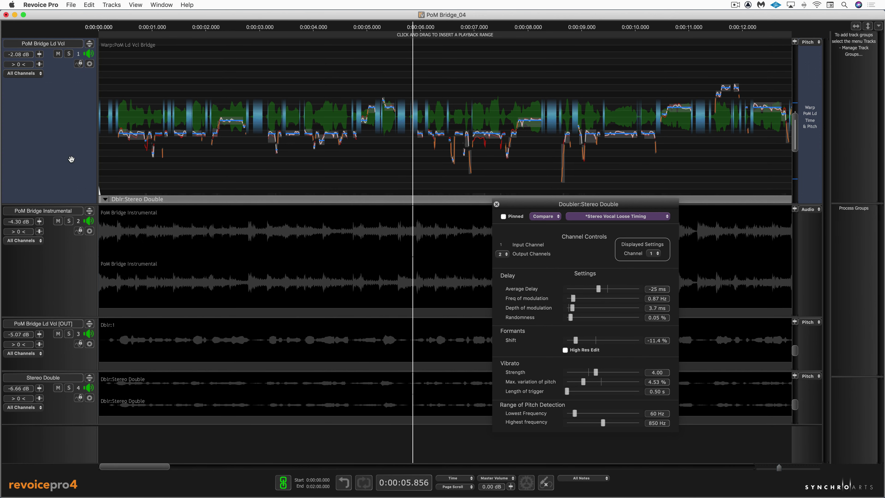
{"action": "left_click", "coordinate": [69, 54]}
{"action": "key", "text": "space"}
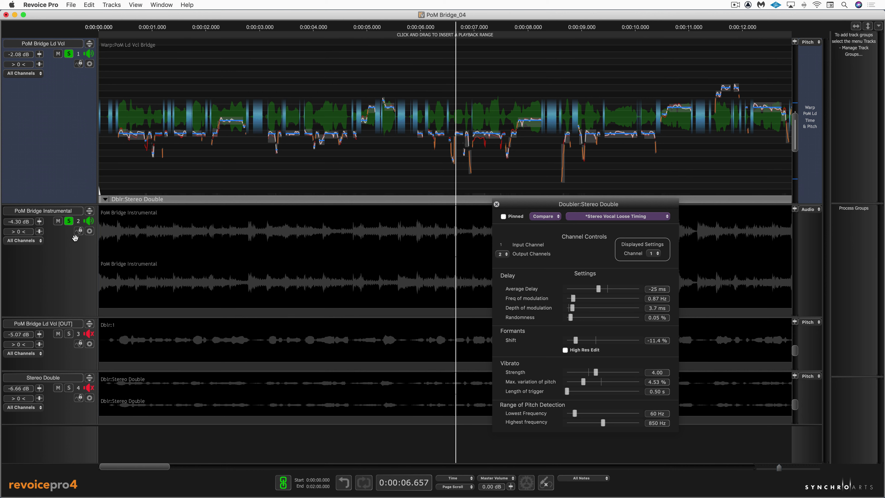
{"action": "left_click", "coordinate": [69, 221], "text": "alt"}
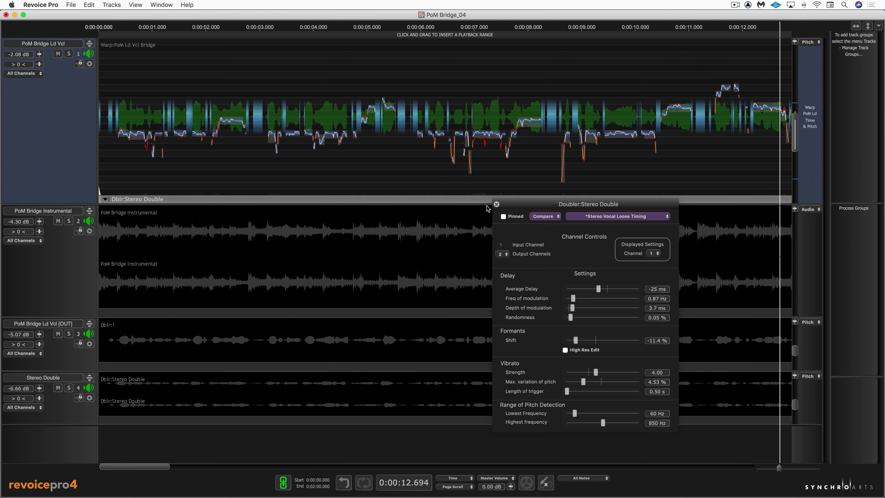
{"action": "left_click", "coordinate": [496, 204]}
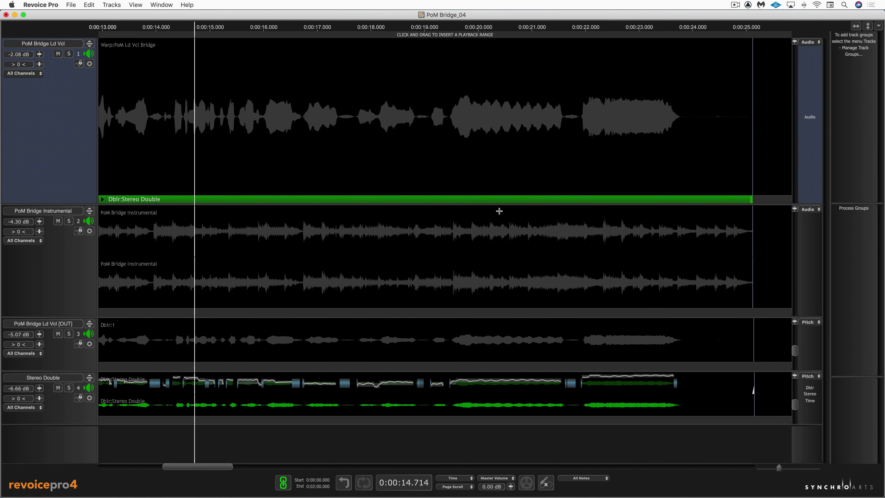